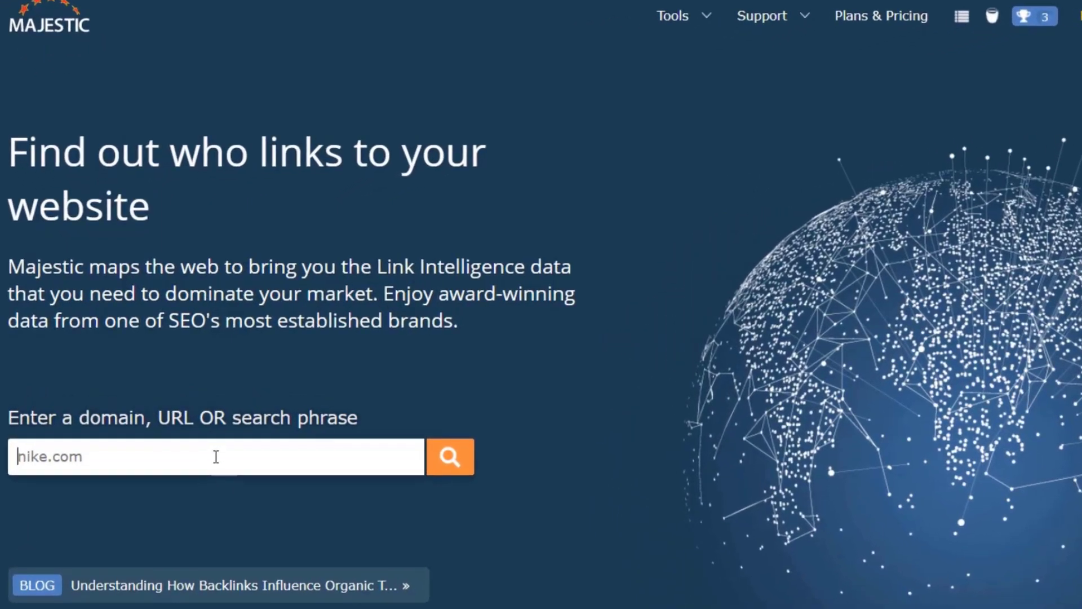
# Run the Site Explorer lookup for nike.com to load its summary report
pyautogui.click(451, 457)
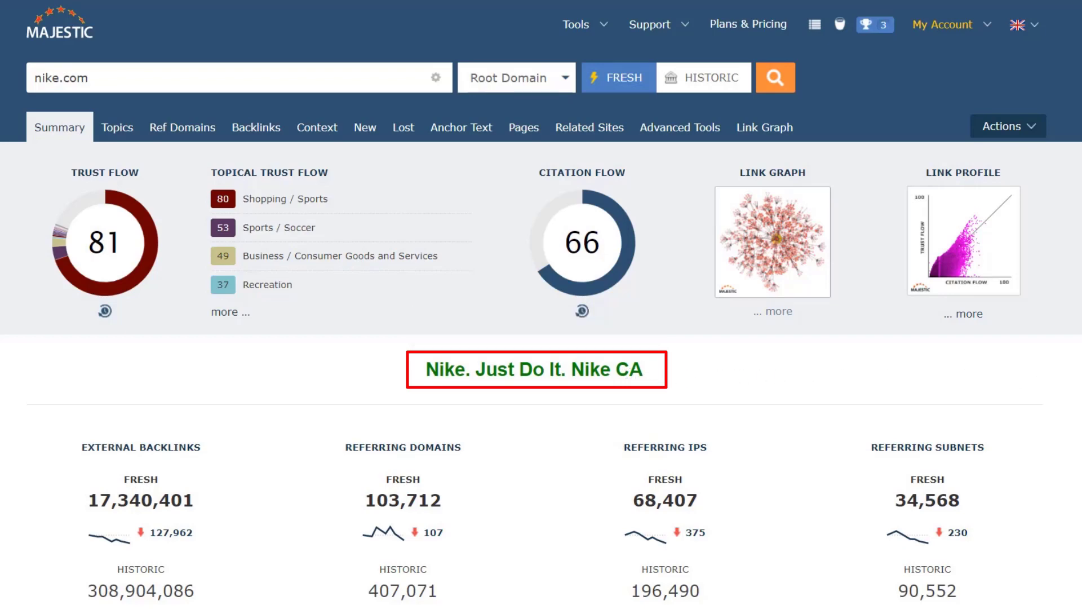
pyautogui.scroll(-2, 541, 338)
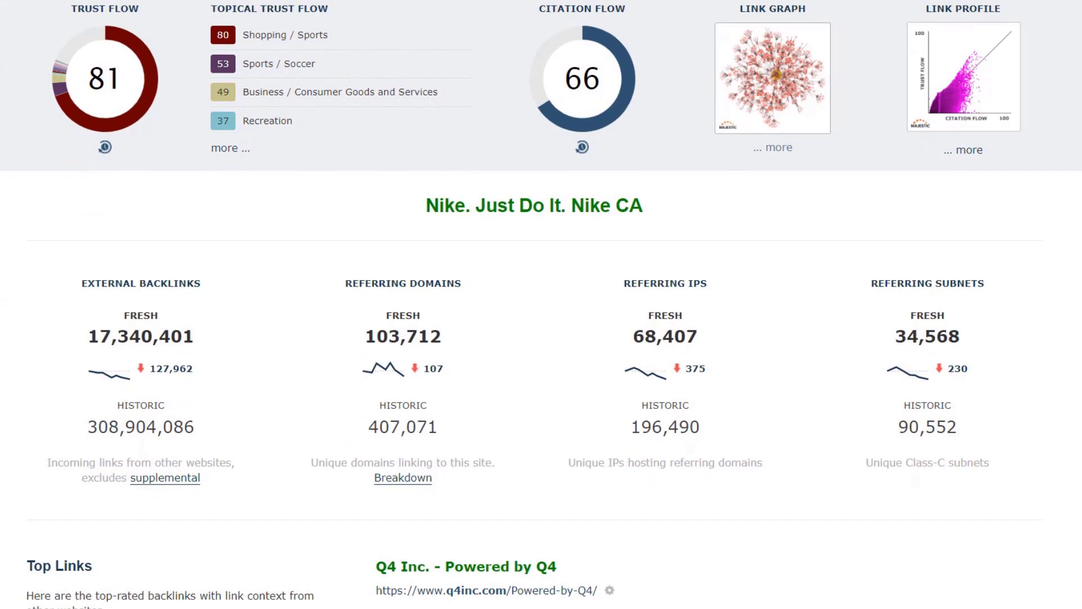
pyautogui.scroll(-1, 542, 339)
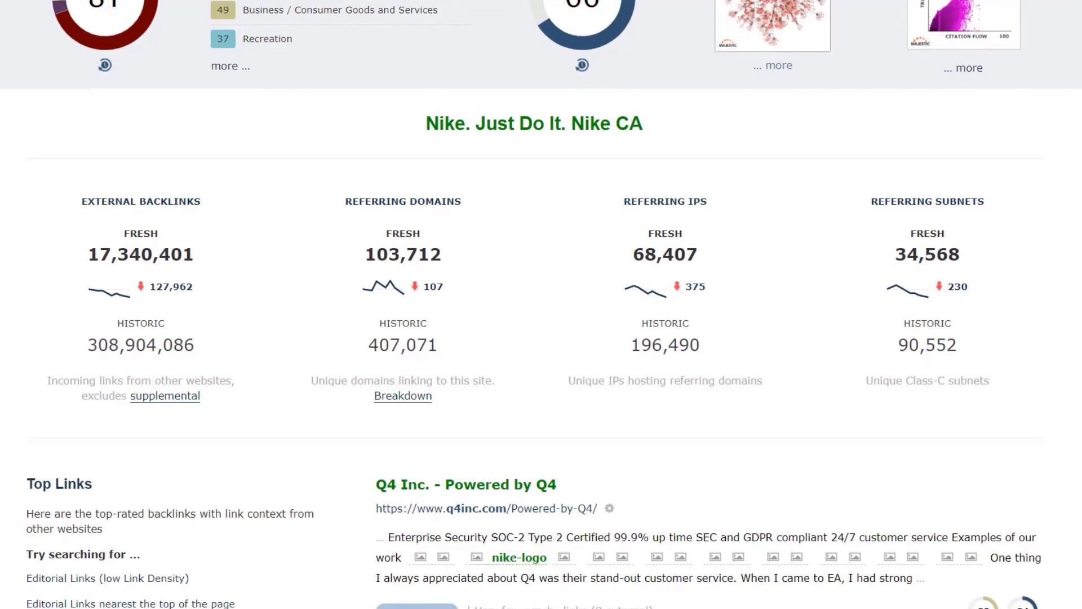
pyautogui.scroll(-2, 541, 339)
pyautogui.scroll(-1, 541, 338)
pyautogui.scroll(-1, 542, 338)
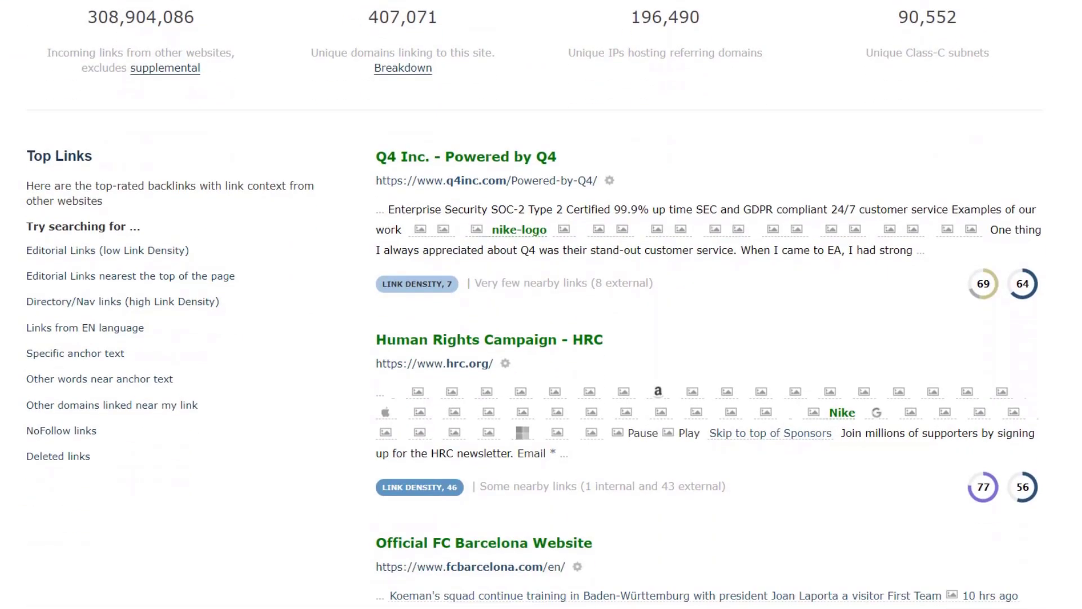
pyautogui.scroll(-1, 541, 339)
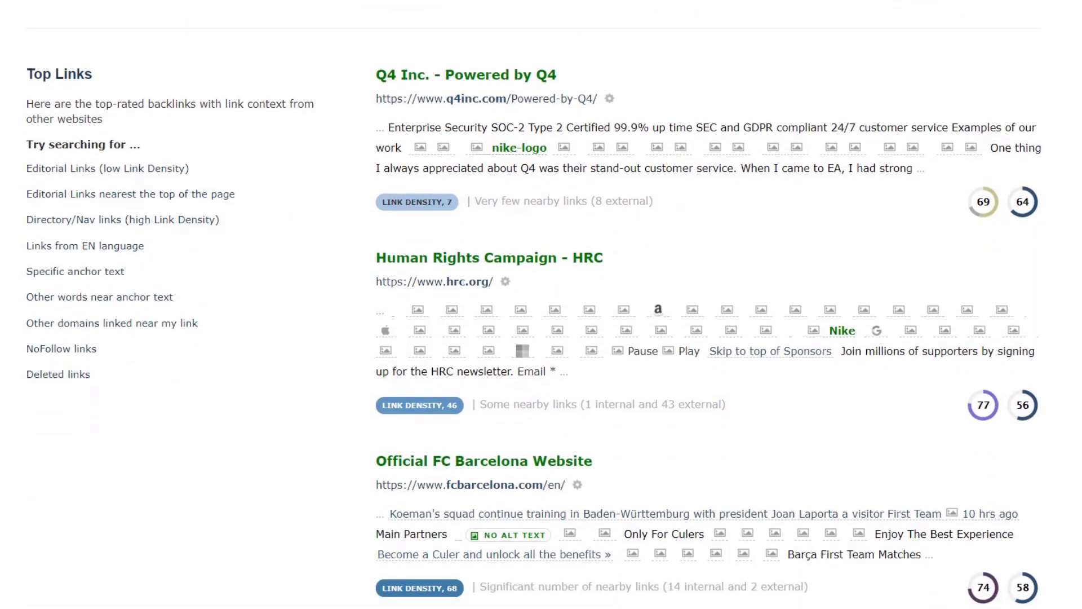
pyautogui.scroll(-1, 541, 339)
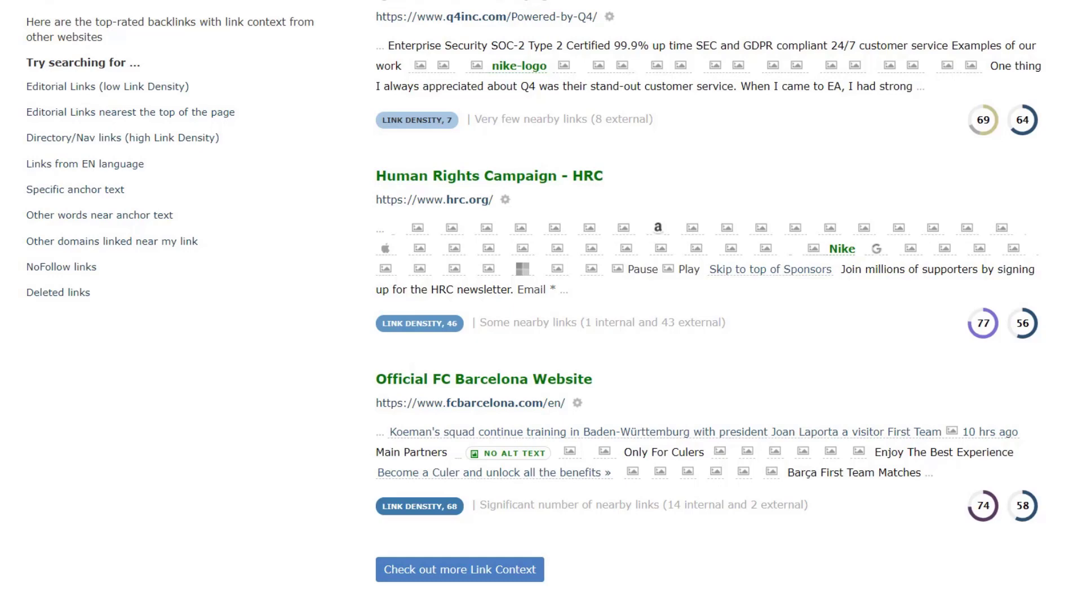
pyautogui.scroll(-2, 541, 339)
pyautogui.scroll(-1, 541, 339)
pyautogui.scroll(-2, 541, 338)
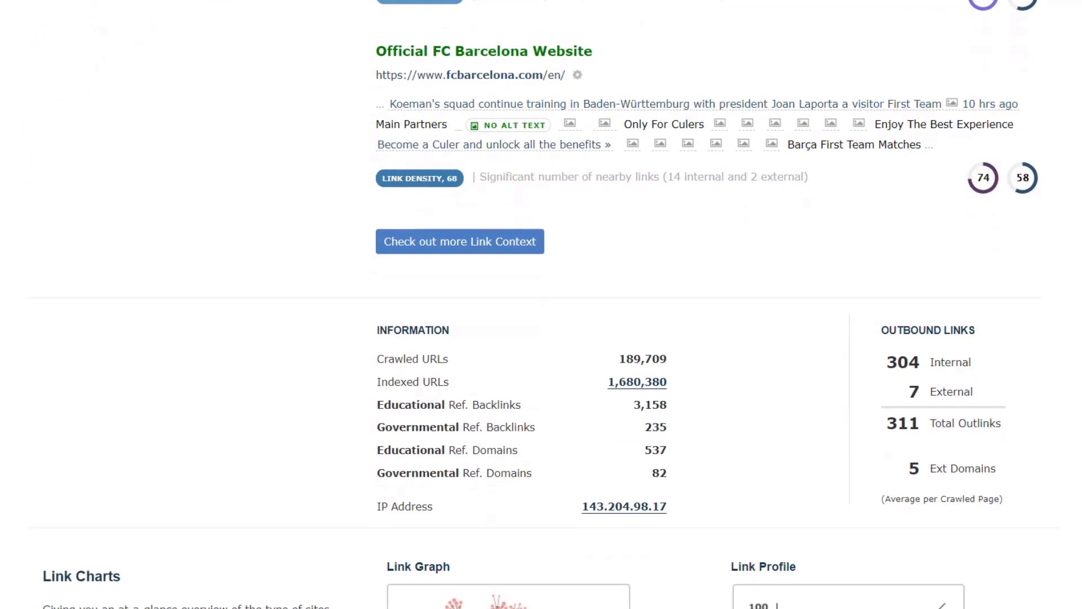
pyautogui.scroll(-1, 542, 339)
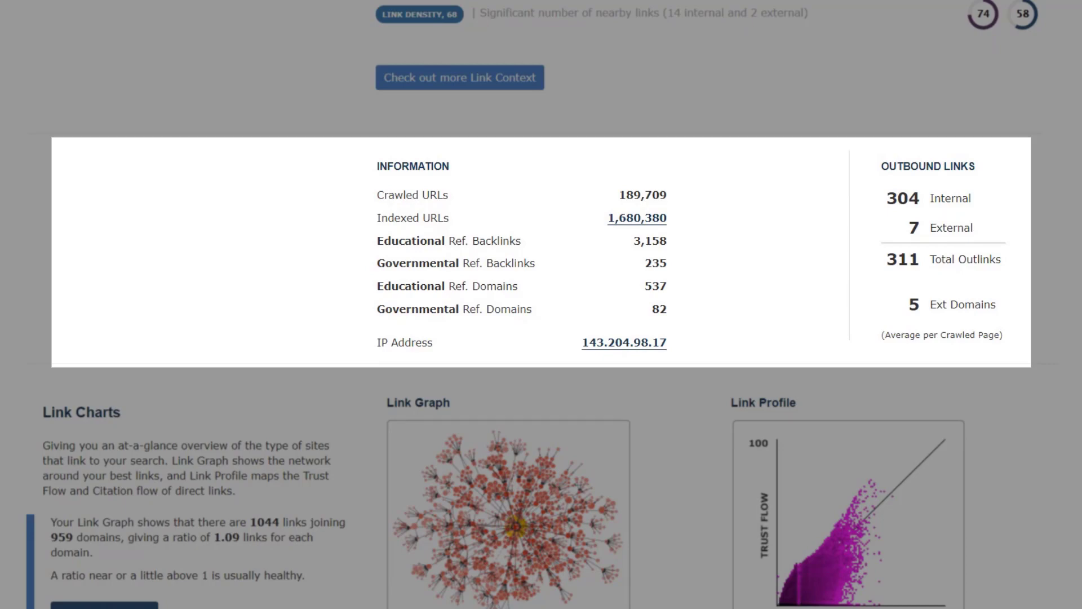
pyautogui.scroll(-3, 541, 338)
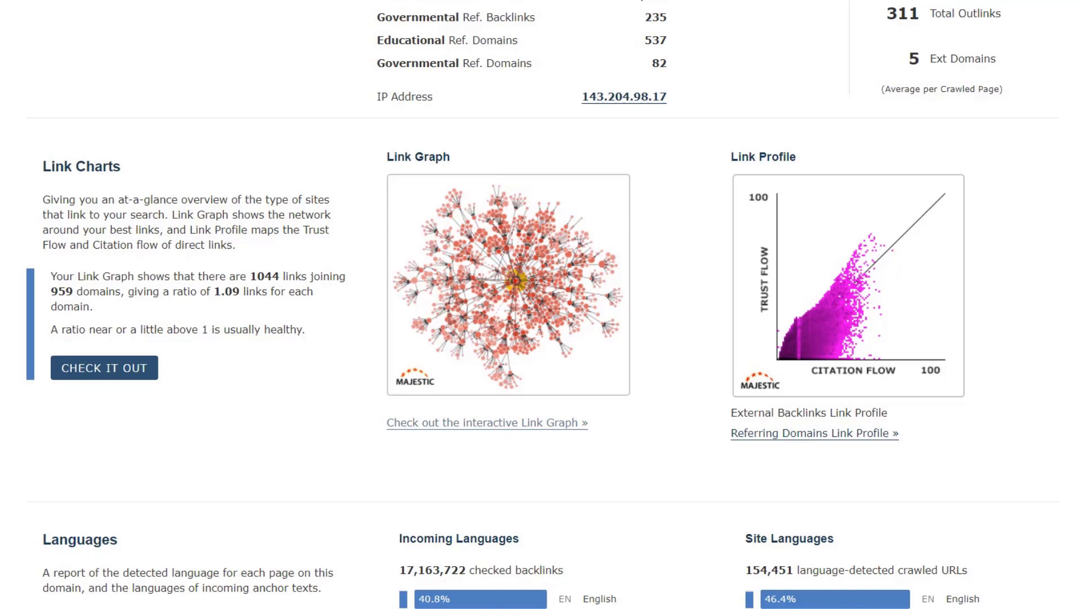
pyautogui.scroll(-5, 541, 305)
pyautogui.scroll(-3, 542, 305)
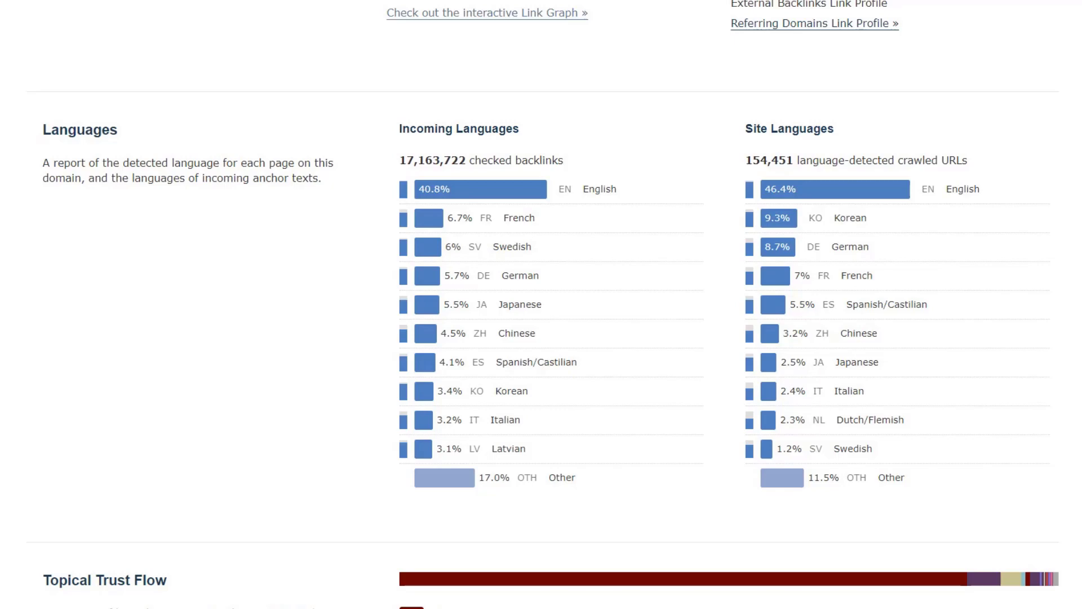
pyautogui.scroll(-5, 541, 339)
pyautogui.scroll(-2, 542, 339)
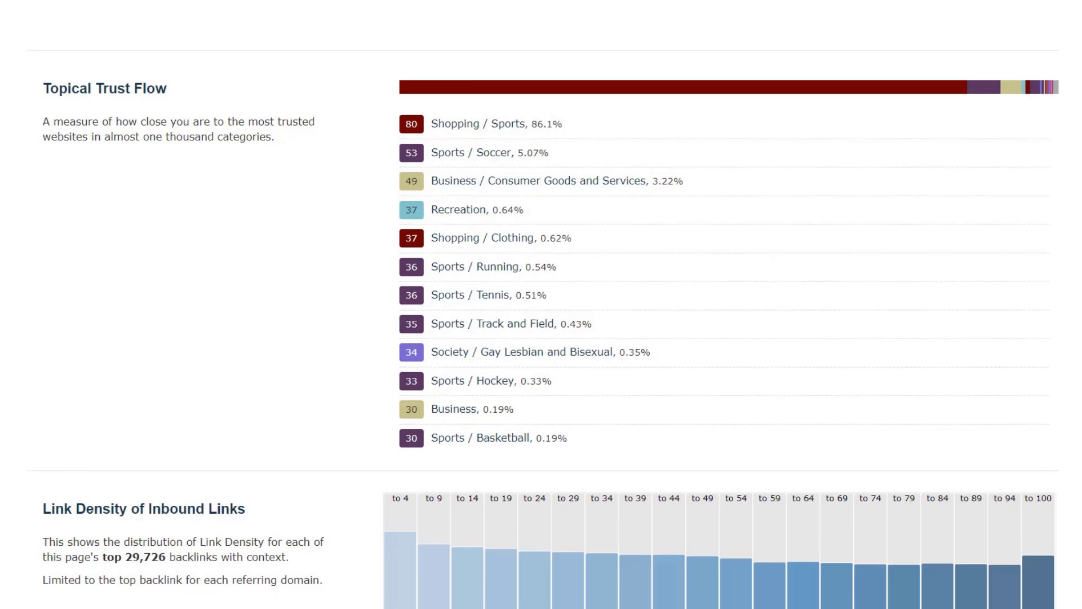
pyautogui.scroll(-5, 542, 339)
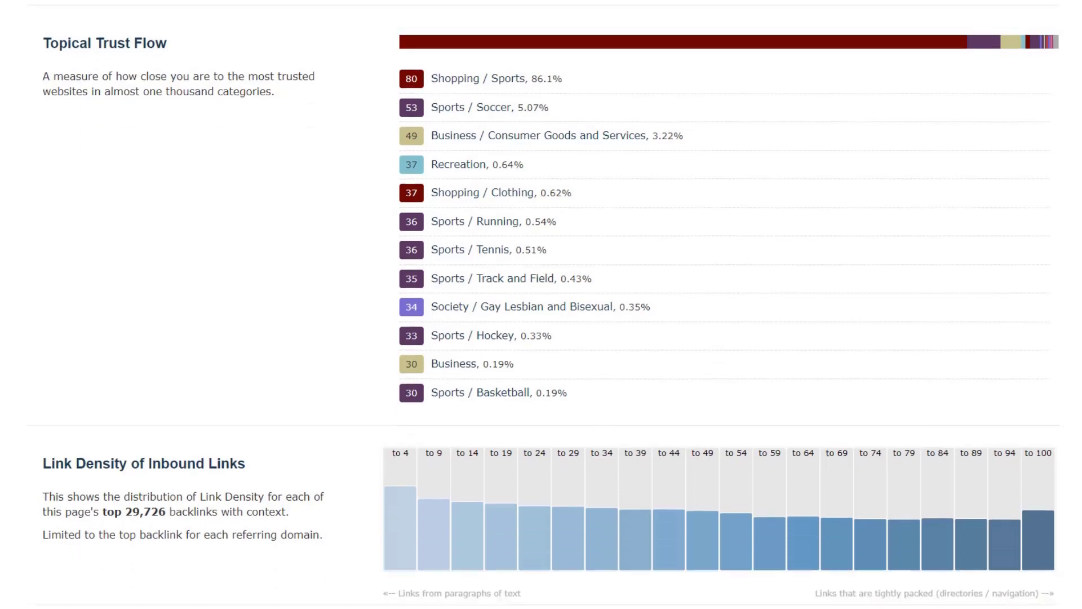
pyautogui.scroll(-5, 541, 339)
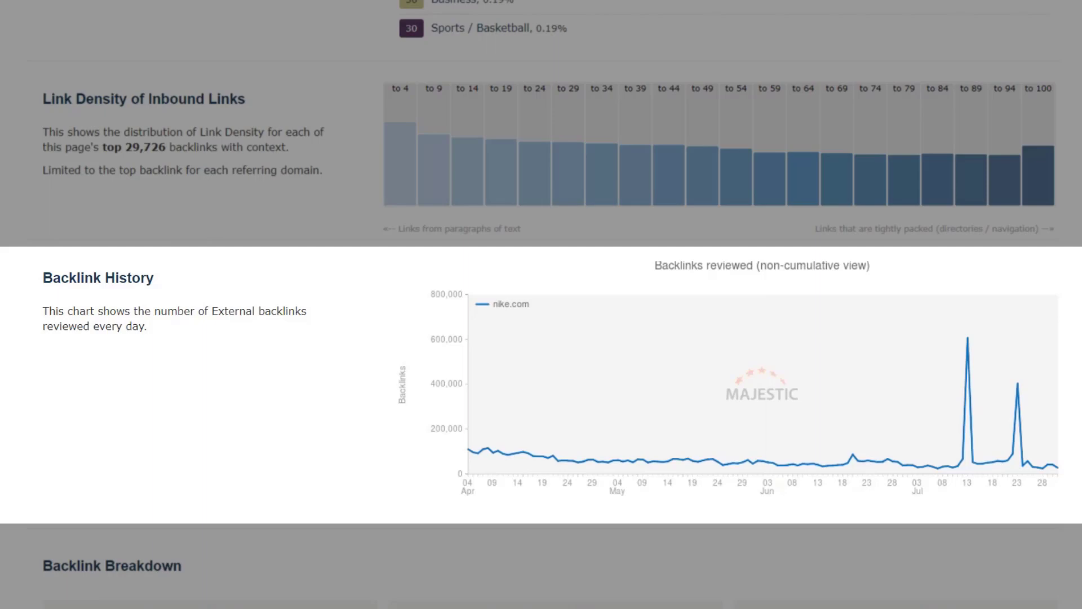
pyautogui.scroll(-4, 542, 339)
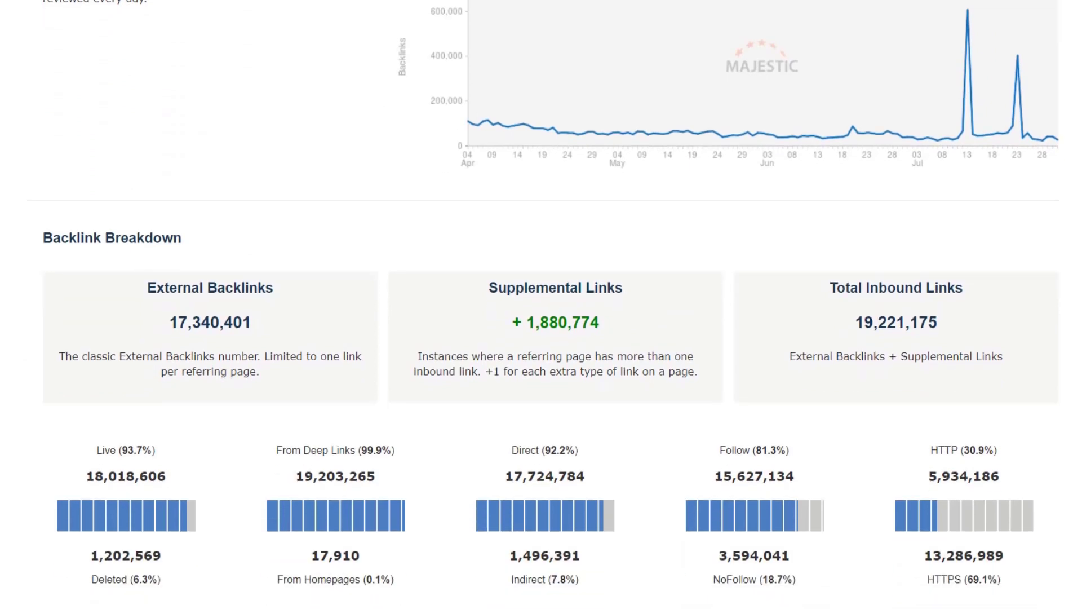
pyautogui.scroll(-3, 542, 338)
pyautogui.scroll(-2, 542, 339)
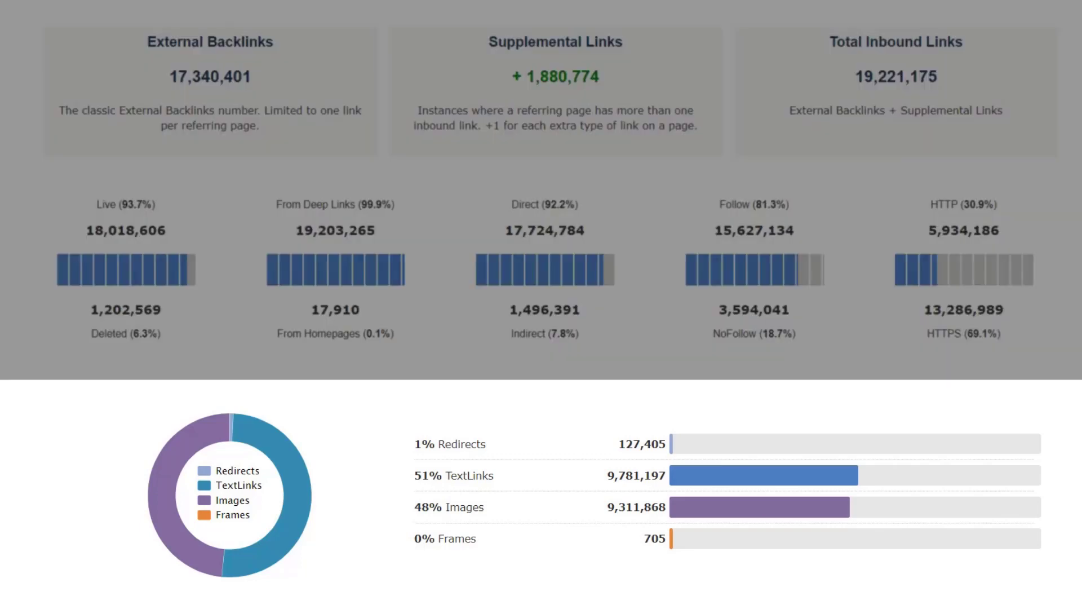
pyautogui.scroll(-10, 541, 339)
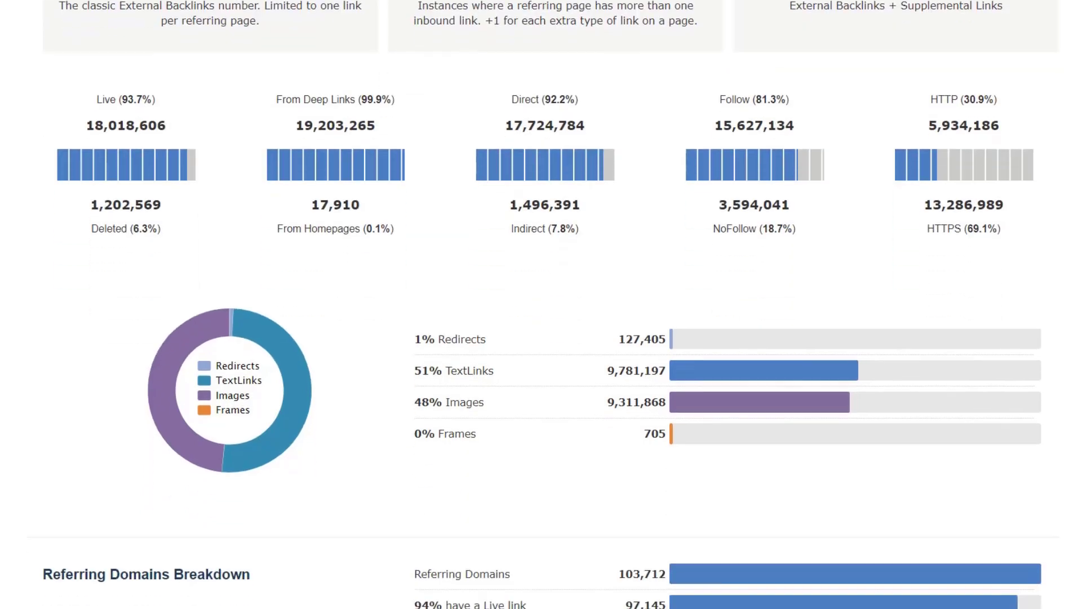
pyautogui.scroll(-3, 541, 339)
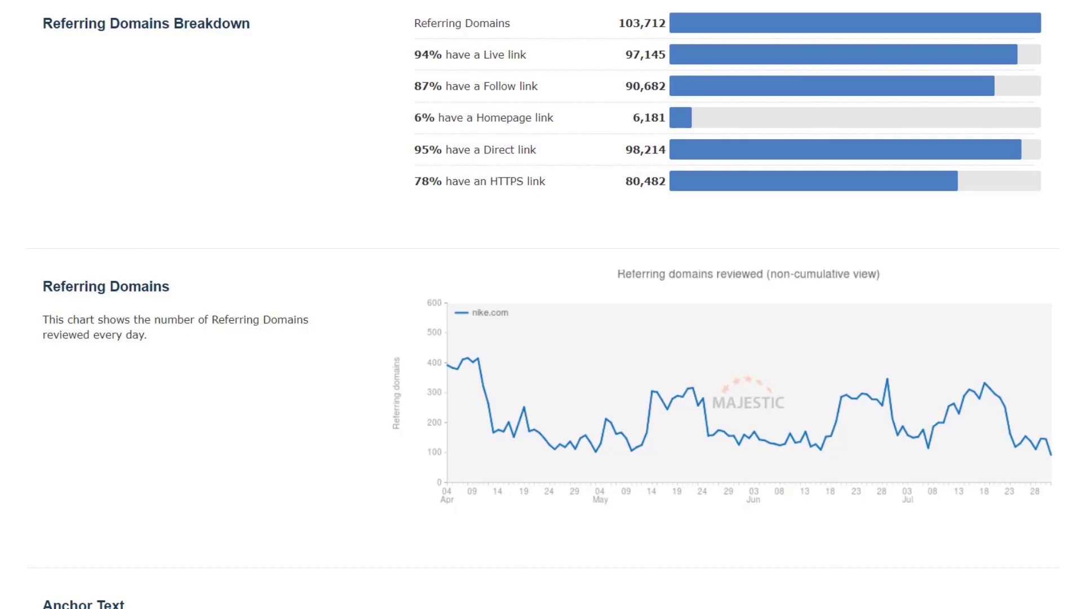
pyautogui.scroll(-8, 542, 338)
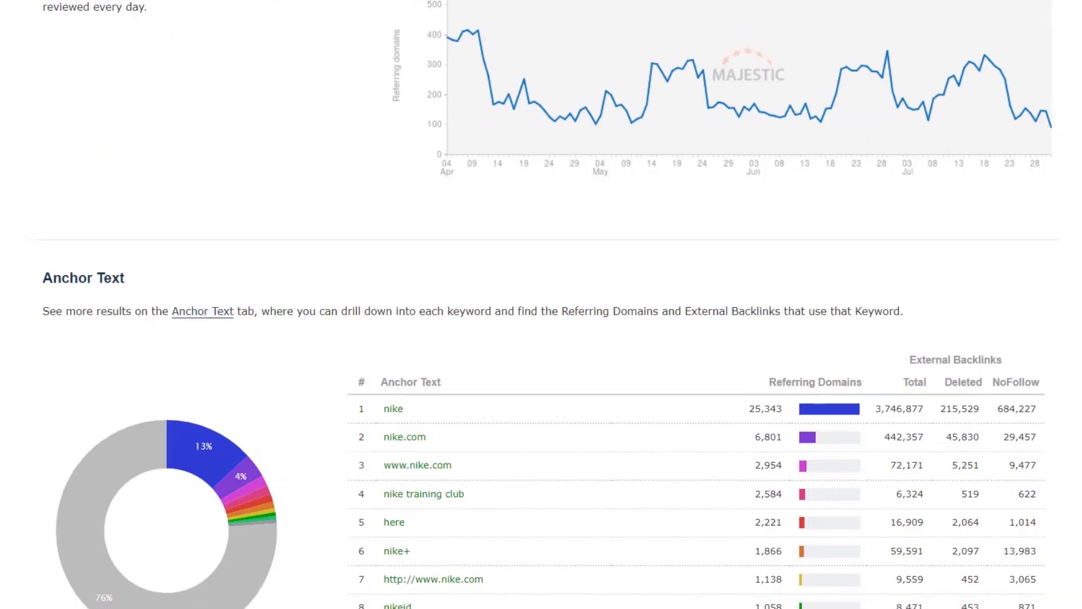